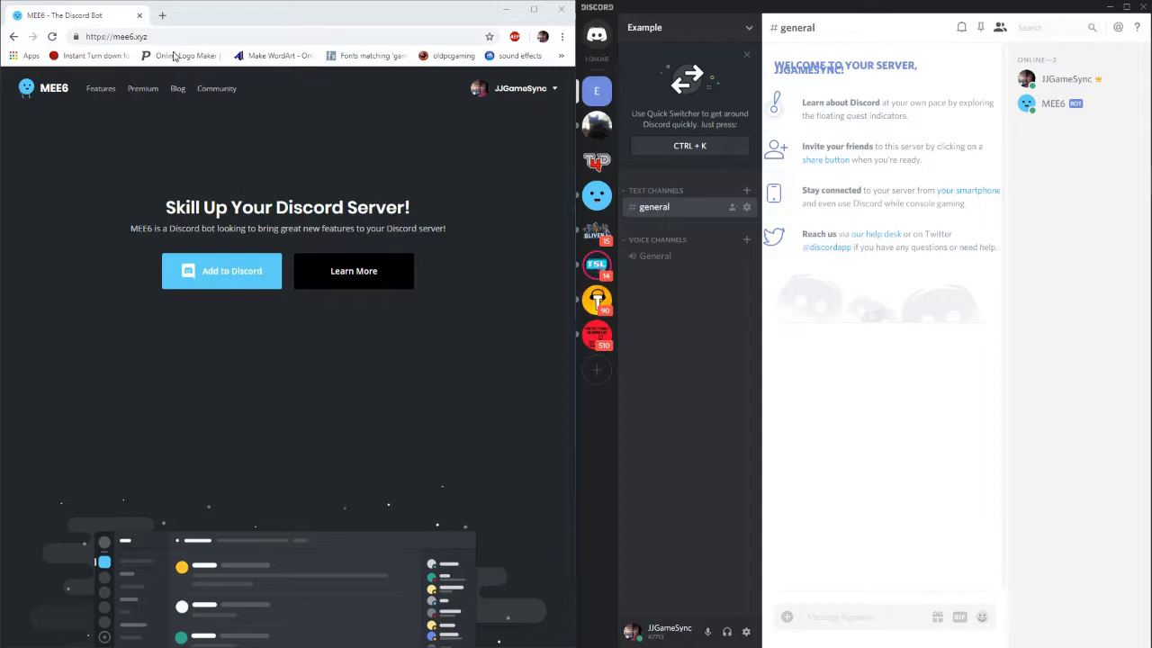
Start adding MEE6 to Discord from mee6.xyz, select the Example server, and look through its available plugins
{"action": "left_click", "coordinate": [82, 37]}
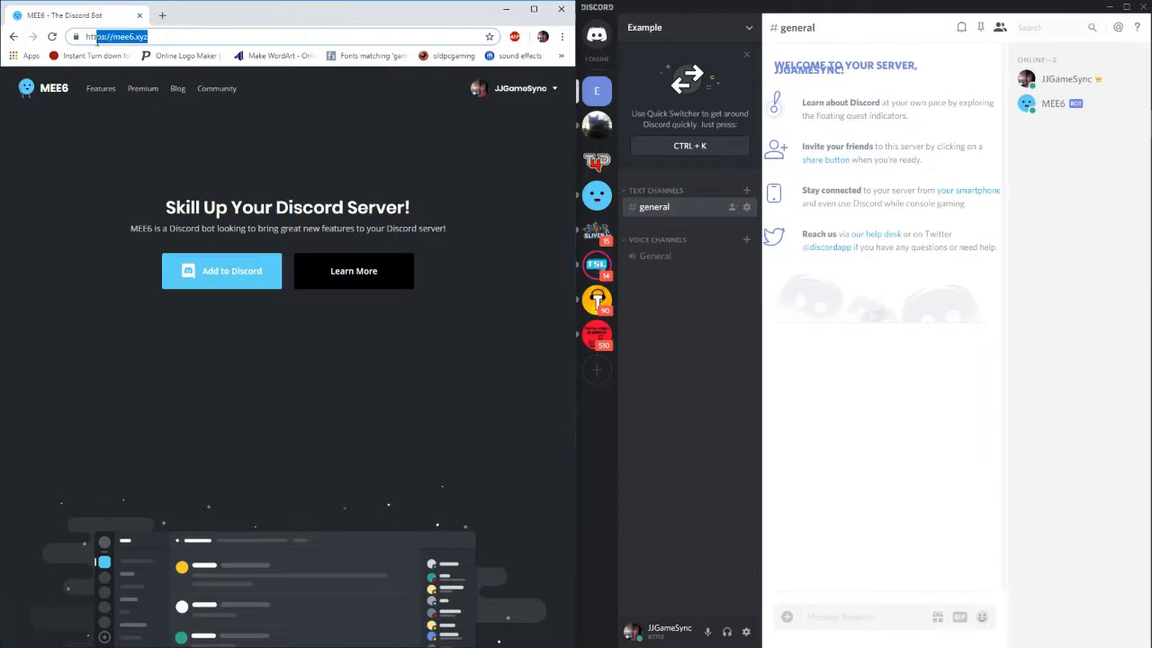
{"action": "left_click", "coordinate": [150, 37]}
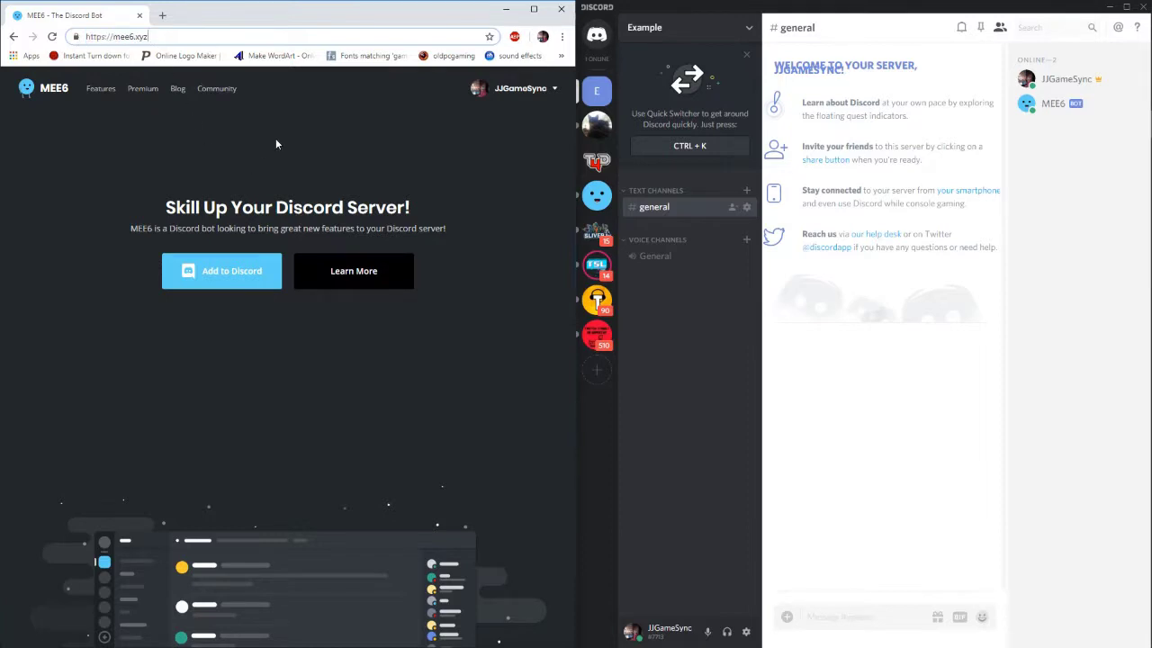
{"action": "left_click", "coordinate": [245, 273]}
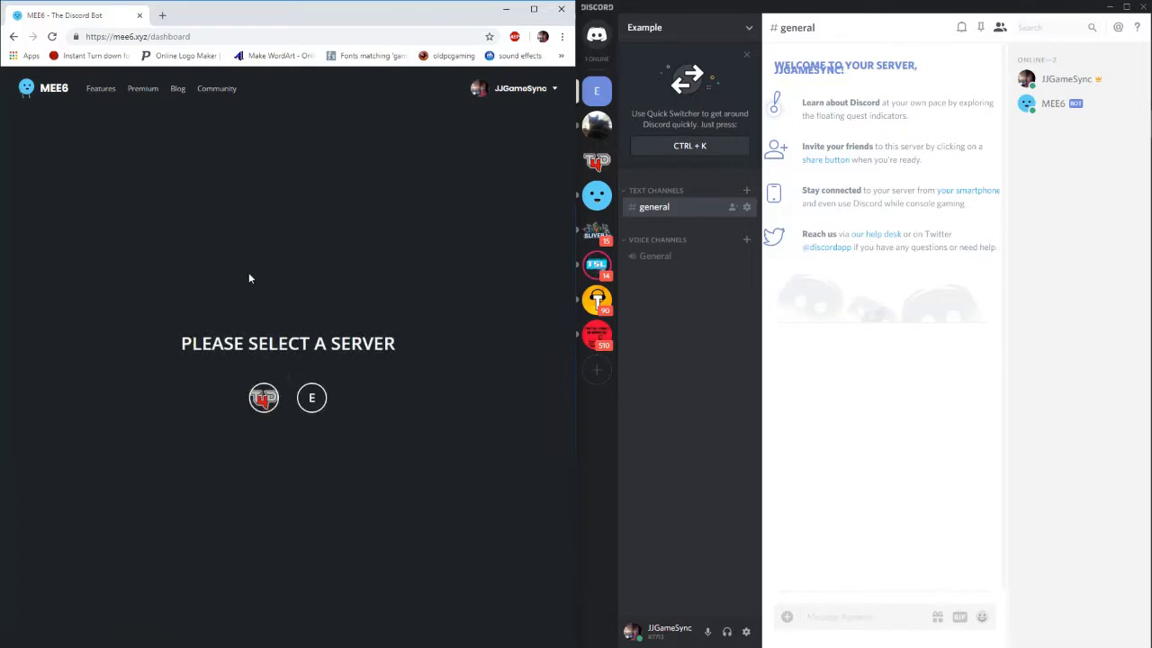
{"action": "left_click", "coordinate": [315, 406]}
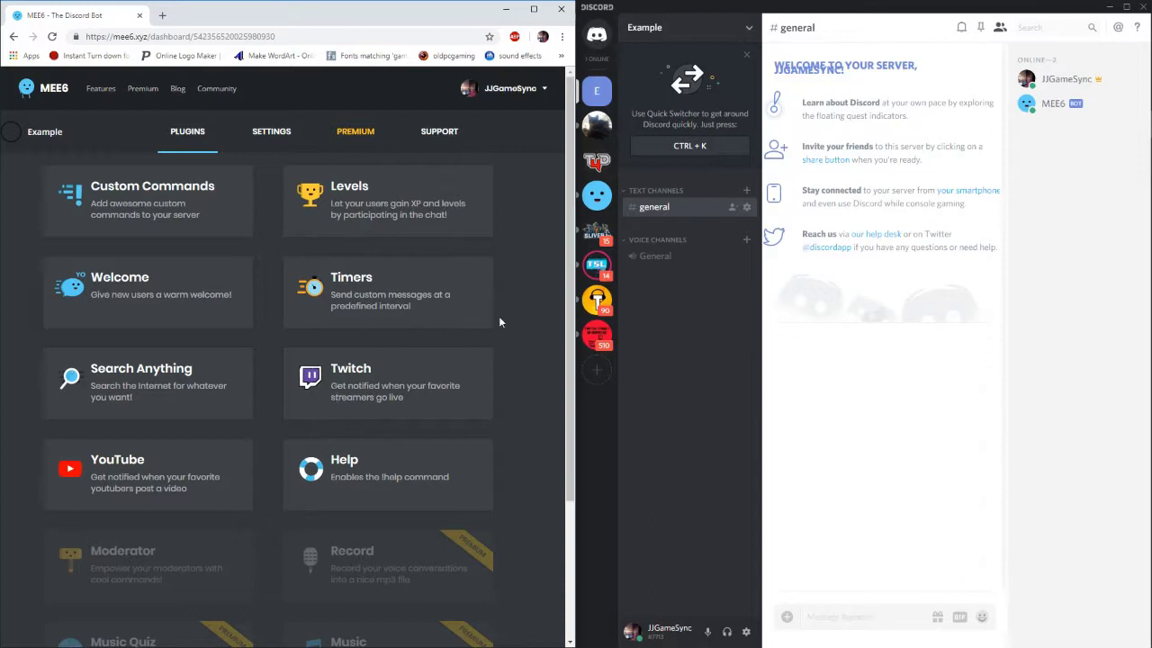
{"action": "scroll", "coordinate": [499, 324], "scroll_direction": "down", "scroll_amount": 2}
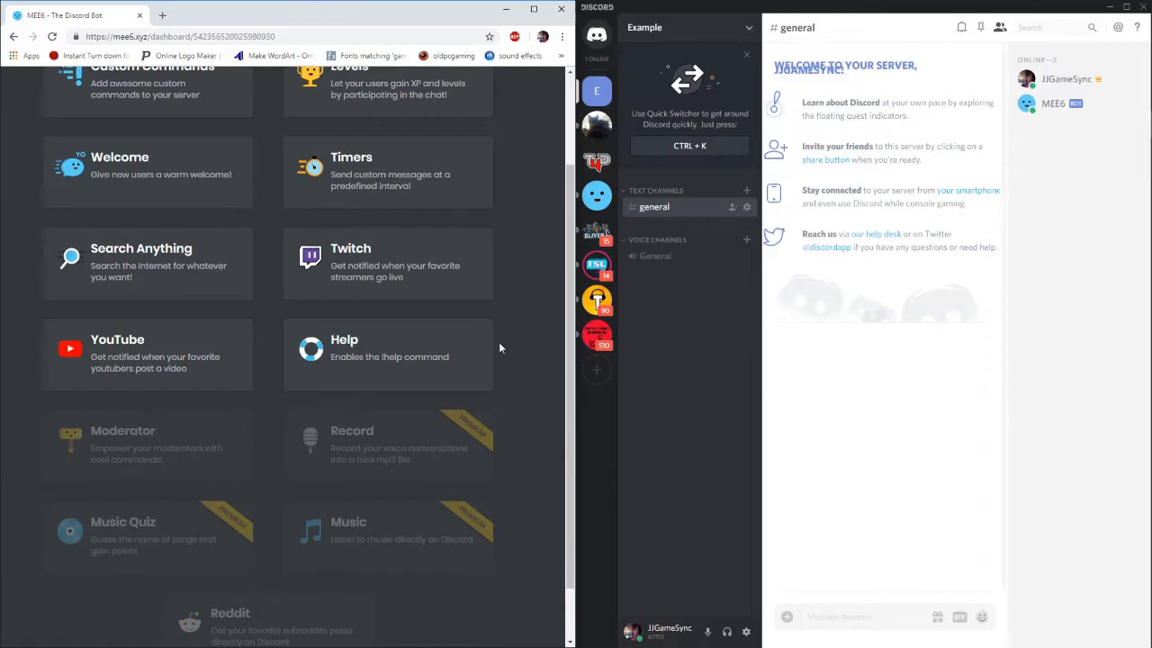
{"action": "scroll", "coordinate": [500, 348], "scroll_direction": "up", "scroll_amount": 2}
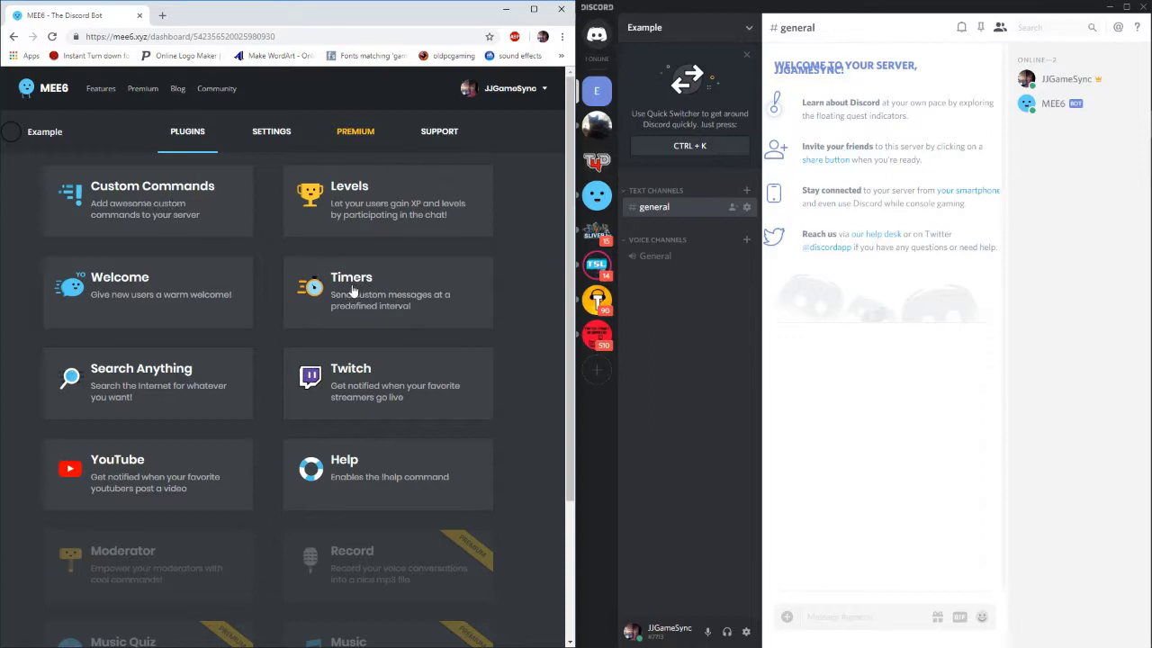
Delete the existing !psn command from the Custom Commands plugin and confirm the deletion
{"action": "left_click", "coordinate": [153, 199]}
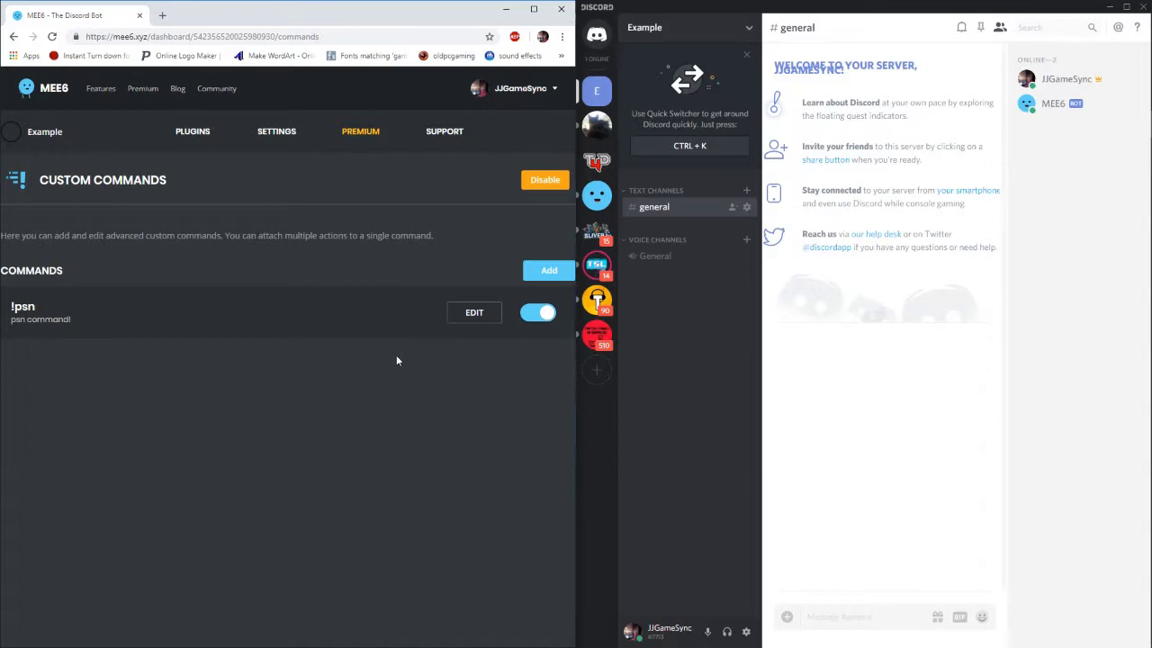
{"action": "left_click", "coordinate": [567, 304]}
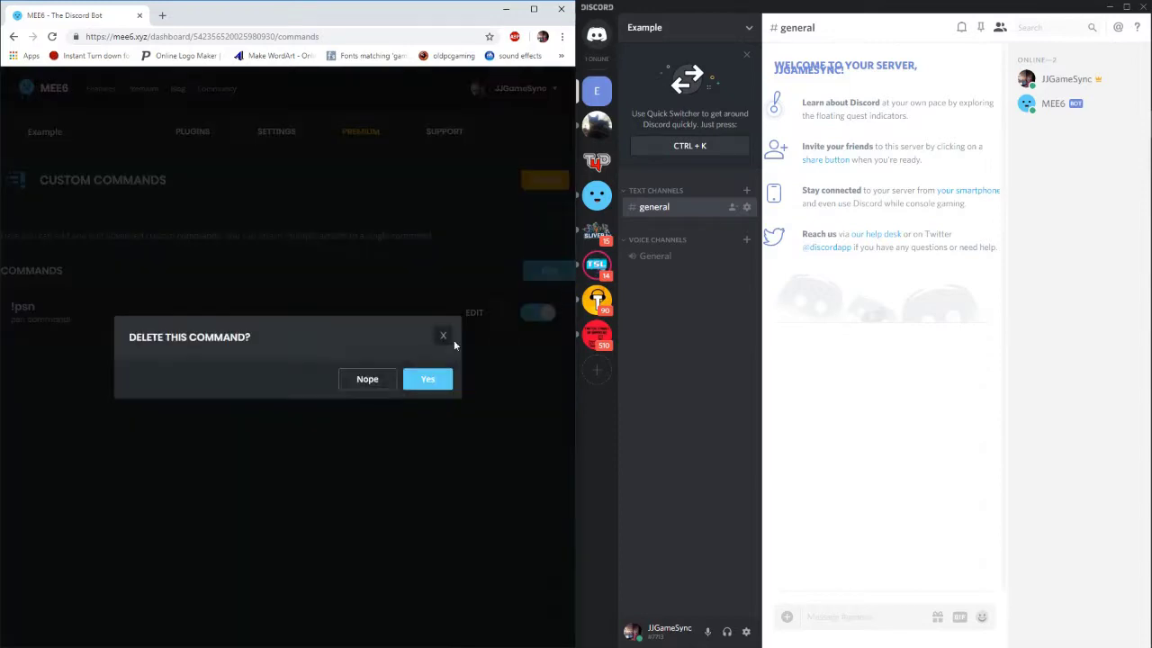
{"action": "left_click", "coordinate": [436, 378]}
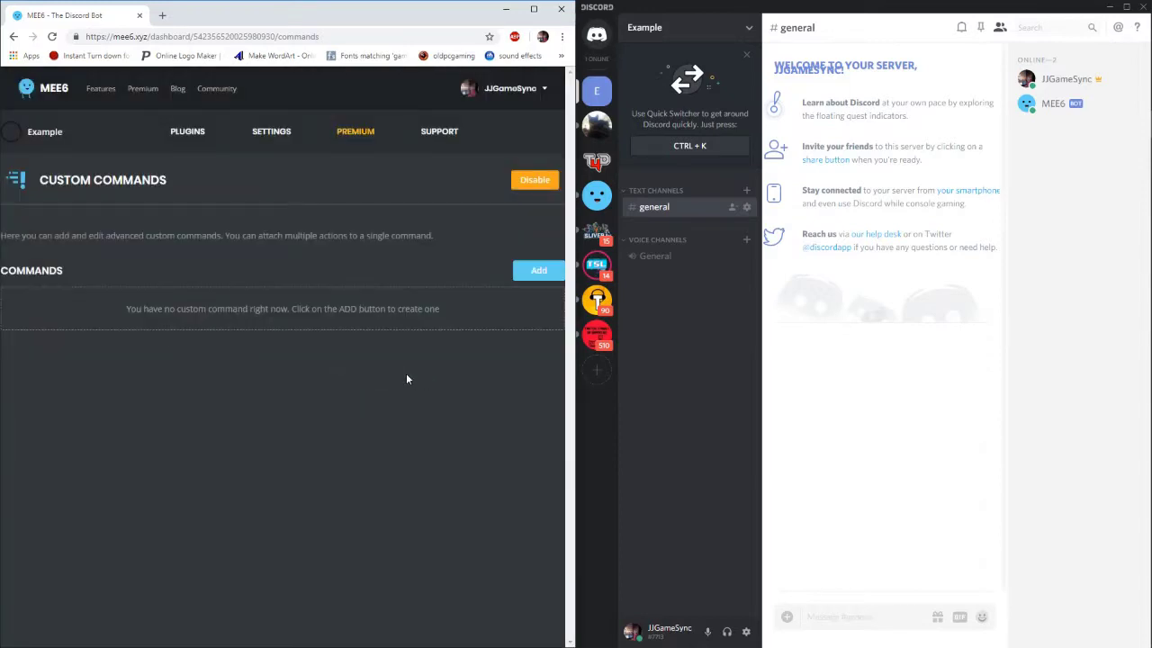
Add a custom command named !psn whose bot response is "so this is my psn name join me in the game....."
{"action": "left_click", "coordinate": [540, 273]}
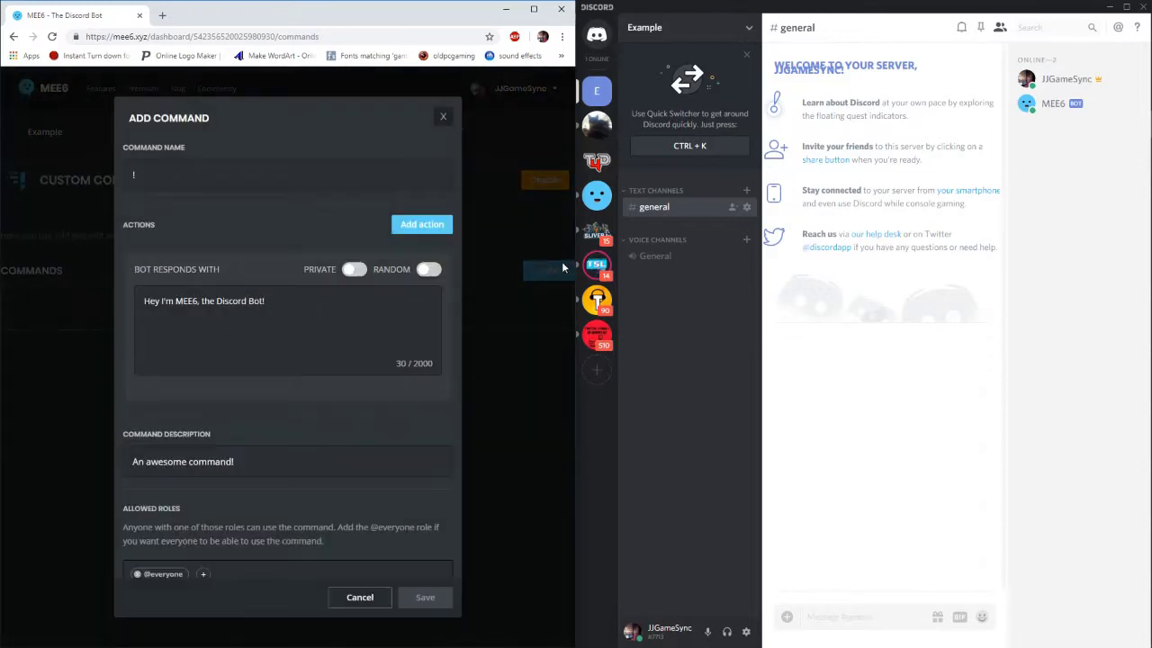
{"action": "left_click", "coordinate": [278, 183]}
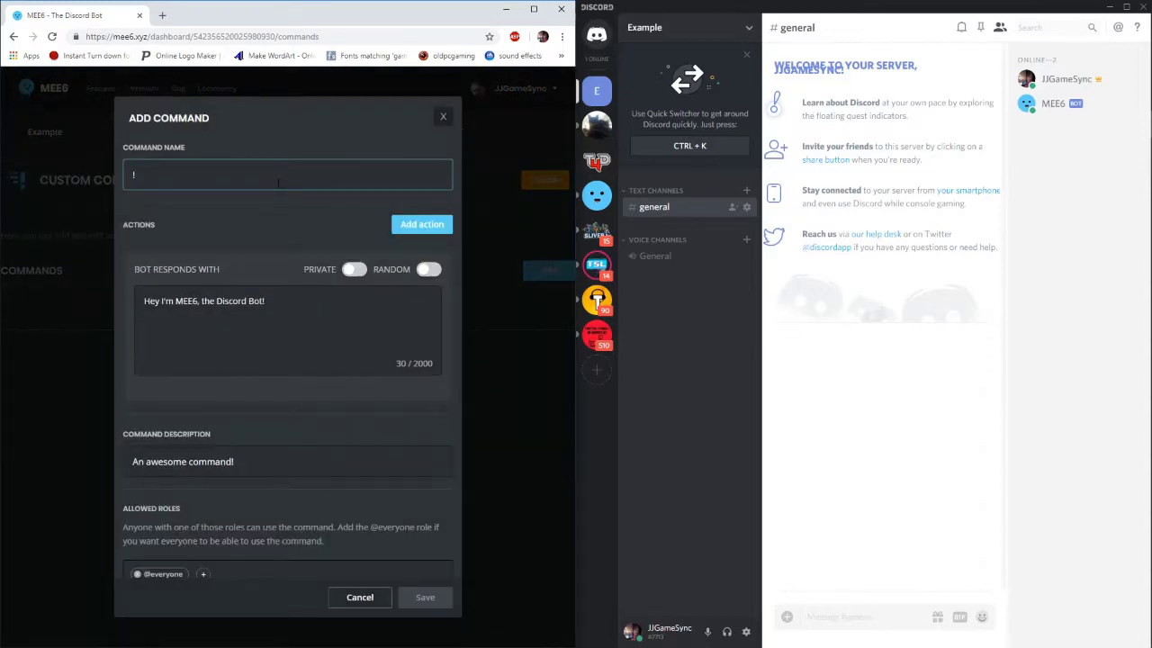
{"action": "type", "text": "!psn"}
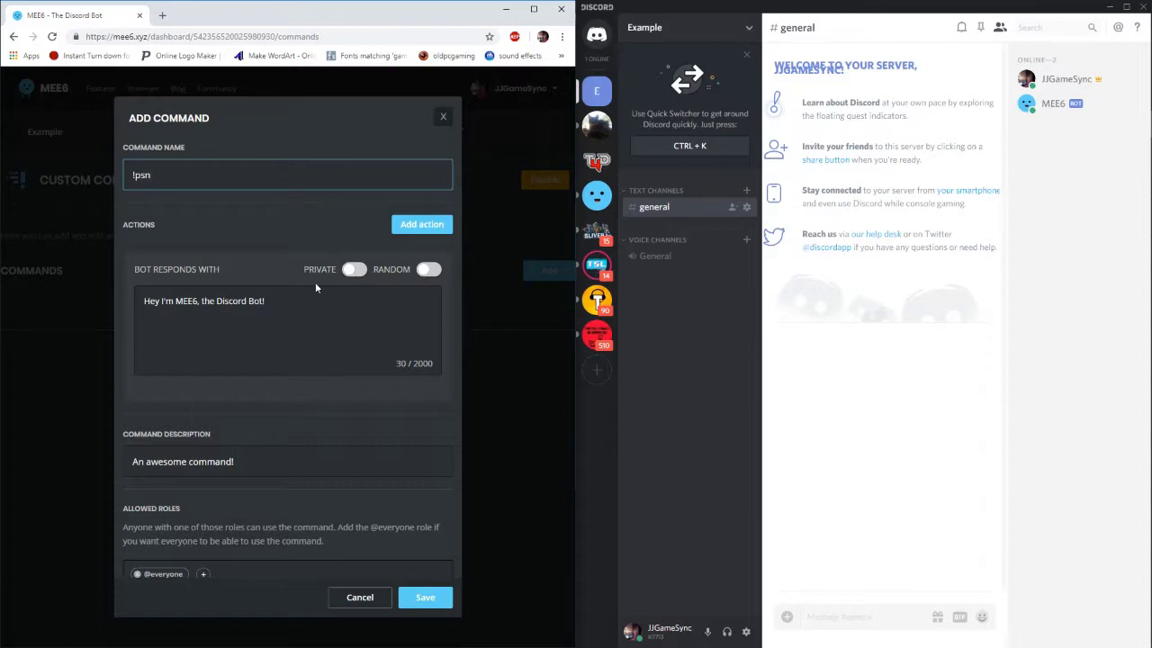
{"action": "left_click_drag", "start_coordinate": [294, 300], "coordinate": [116, 309]}
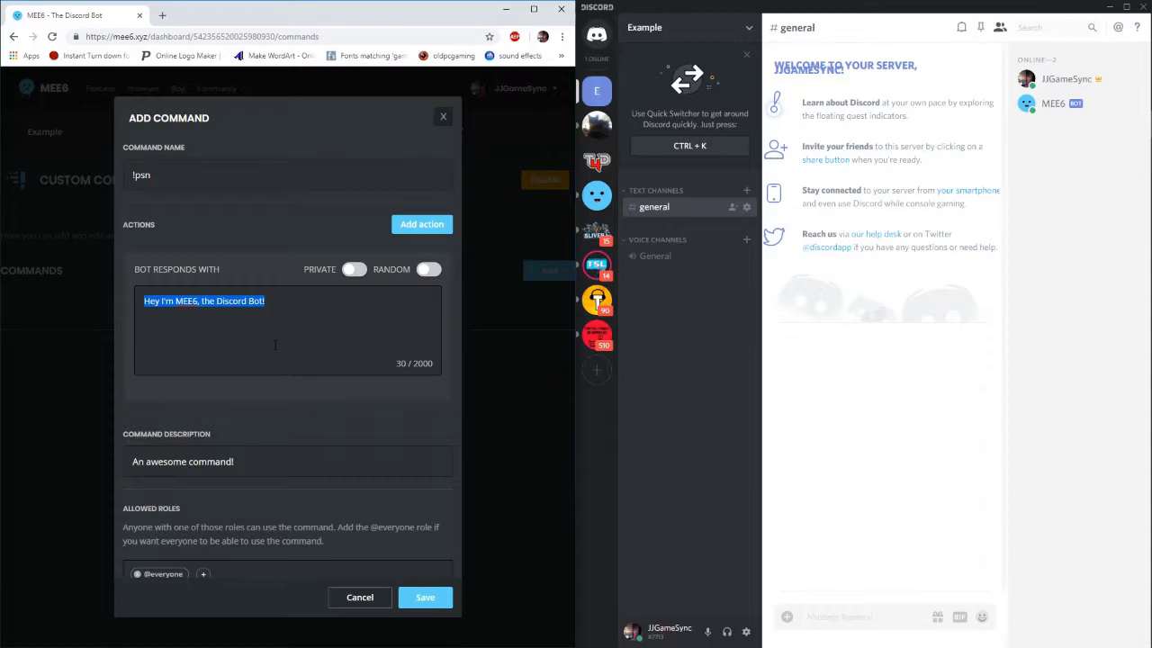
{"action": "type", "text": "so this is my "}
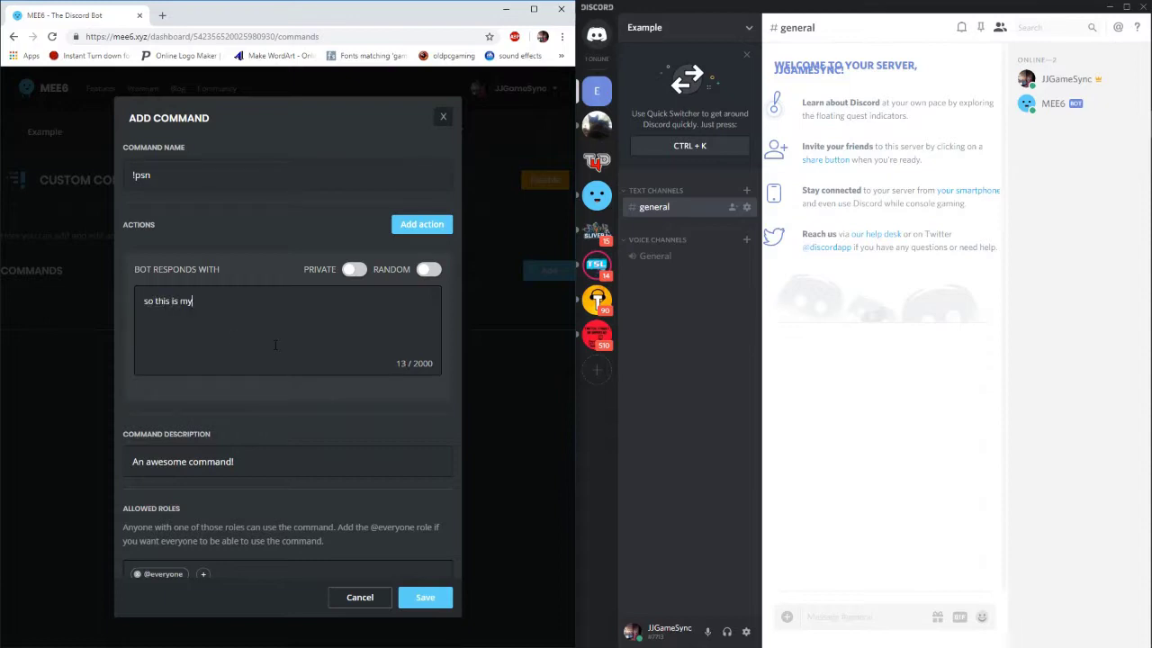
{"action": "type", "text": "psn name join me in the game....."}
Set the command description to "psn command!", review the role, channel and cooldown options, and save the command
{"action": "left_click_drag", "start_coordinate": [187, 462], "coordinate": [133, 461]}
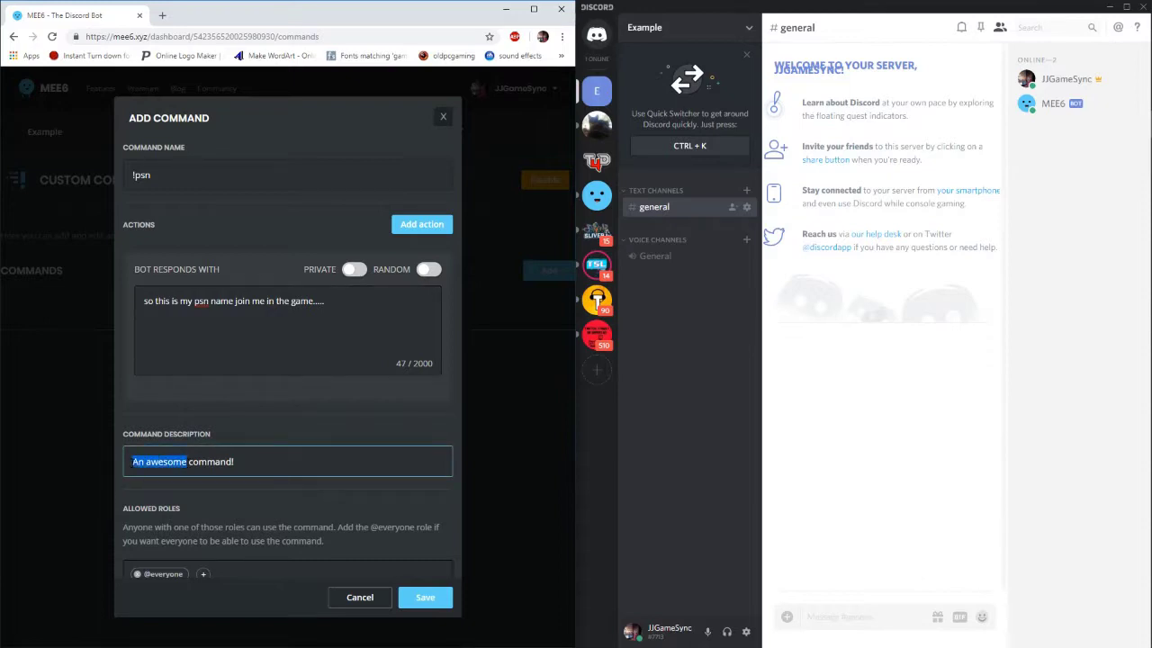
{"action": "type", "text": "psn"}
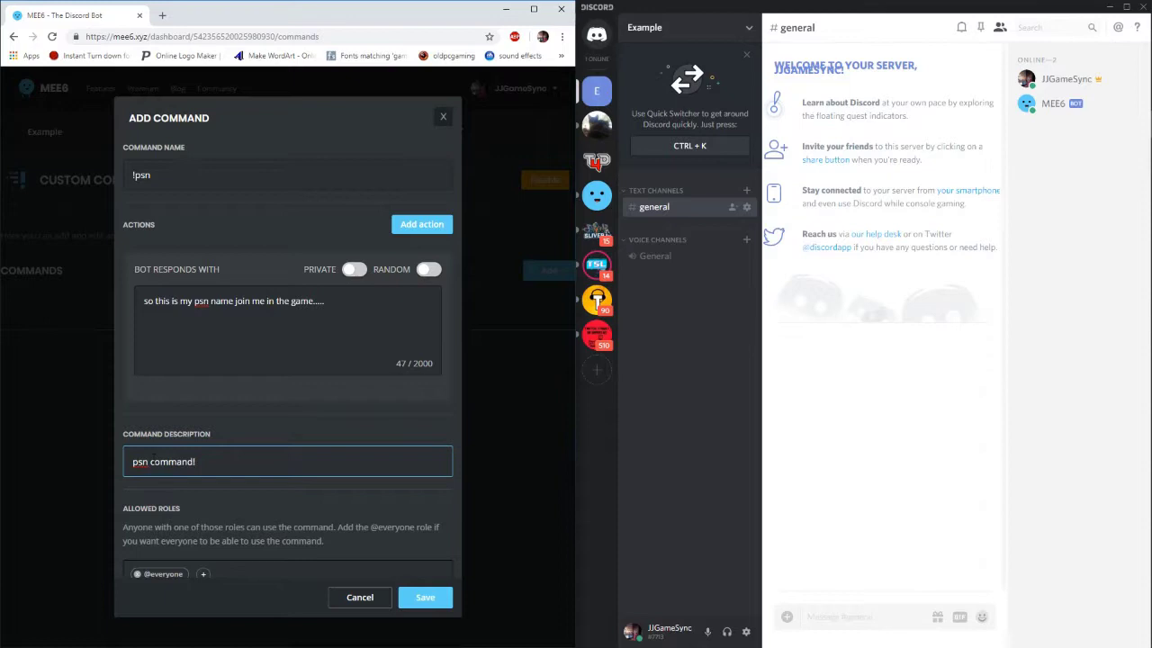
{"action": "scroll", "coordinate": [225, 494], "scroll_direction": "down", "scroll_amount": 1}
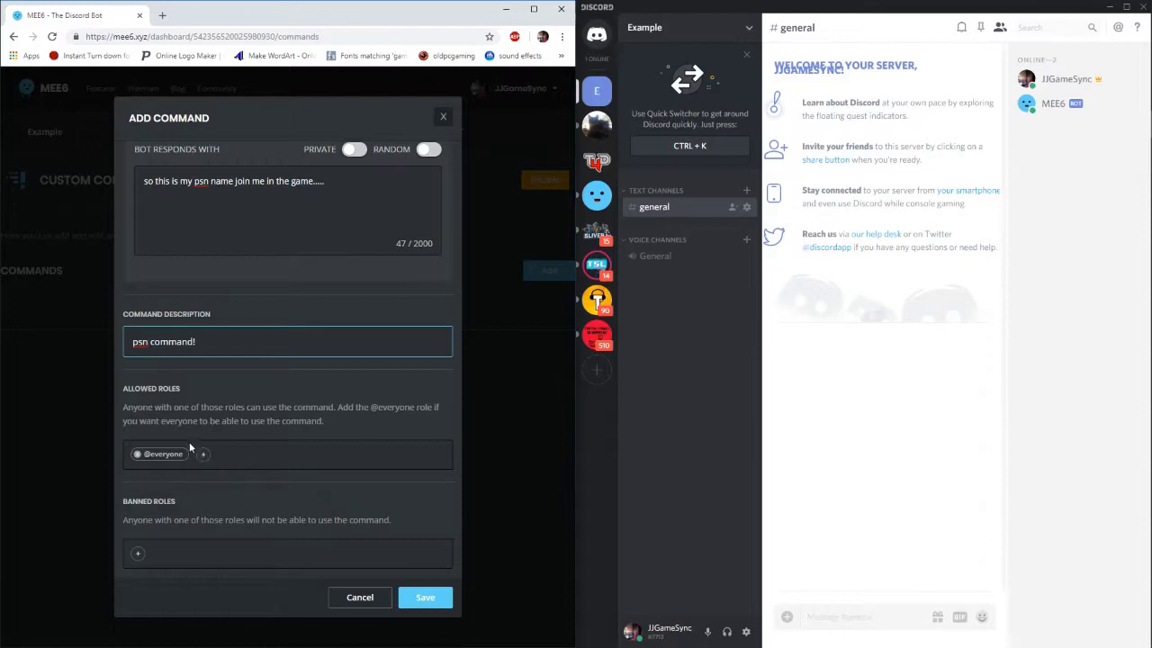
{"action": "scroll", "coordinate": [213, 490], "scroll_direction": "down", "scroll_amount": 4}
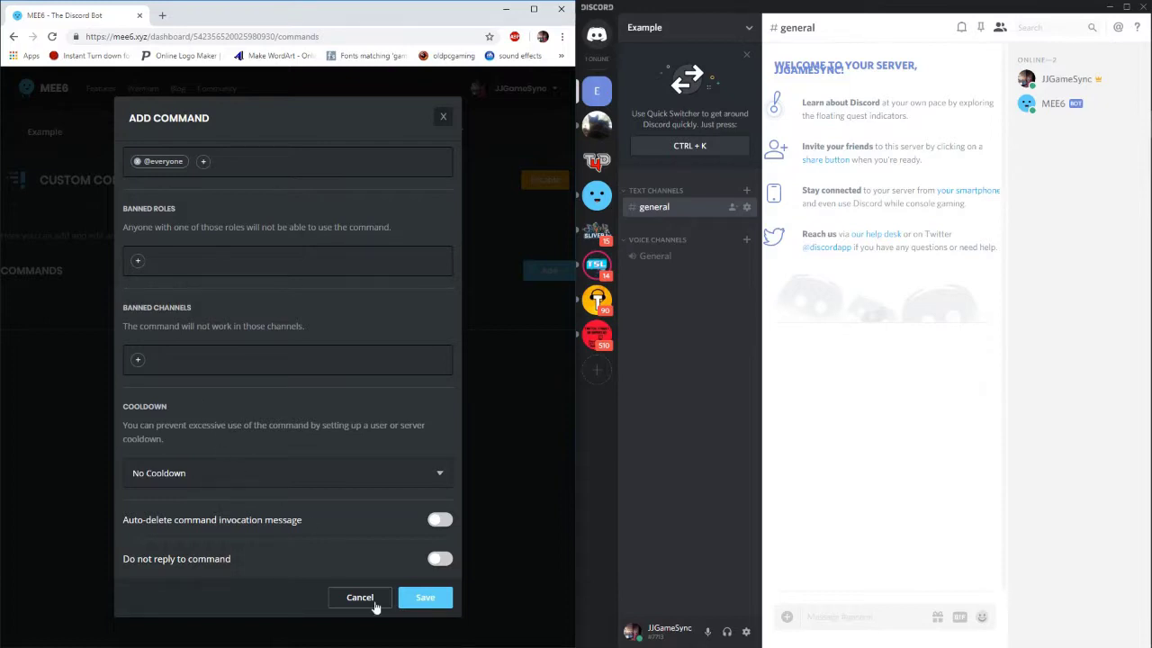
{"action": "left_click", "coordinate": [423, 600]}
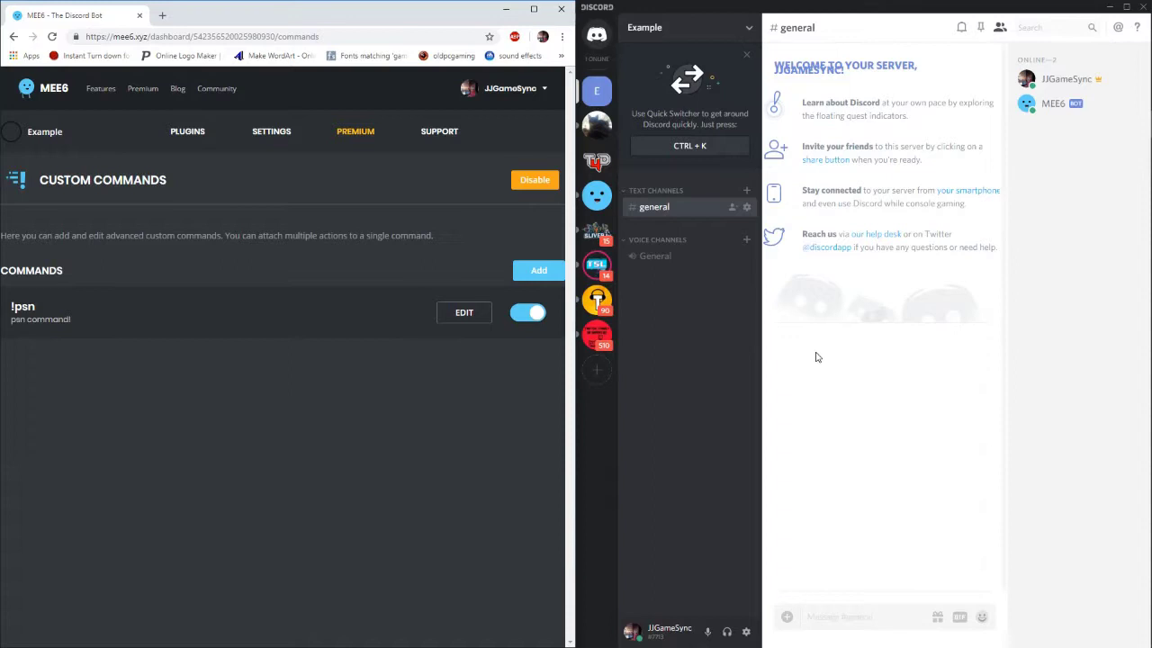
Switch to Discord and test the custom command by sending !psn in the general channel
{"action": "left_click", "coordinate": [856, 612]}
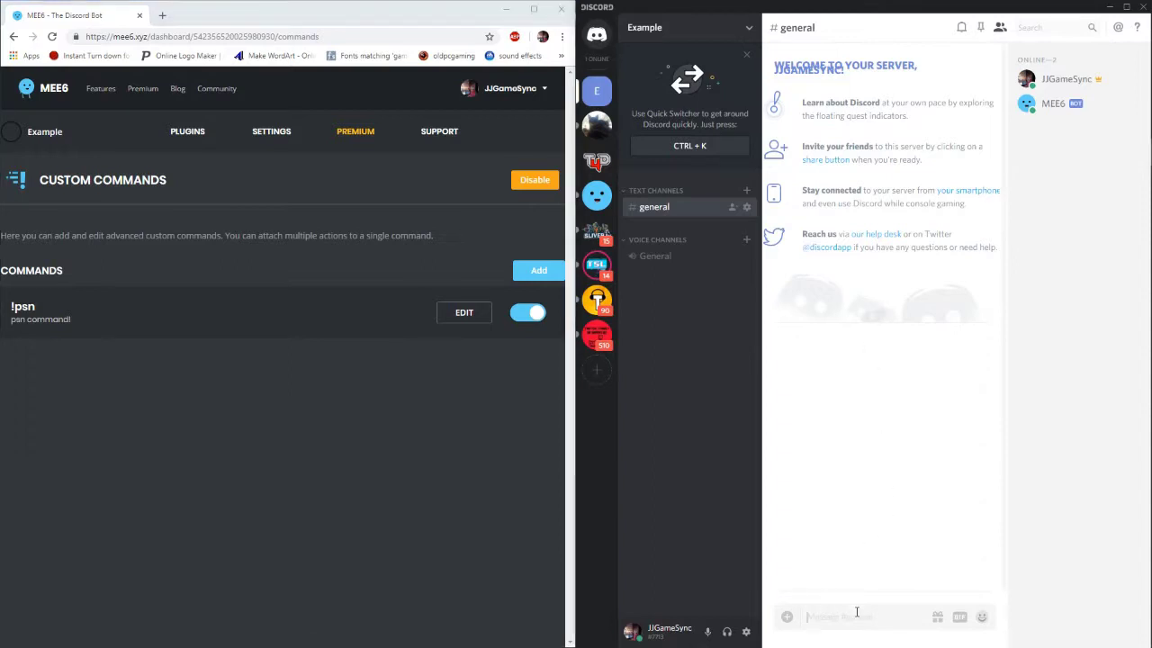
{"action": "type", "text": "!psn"}
{"action": "key", "text": "Return"}
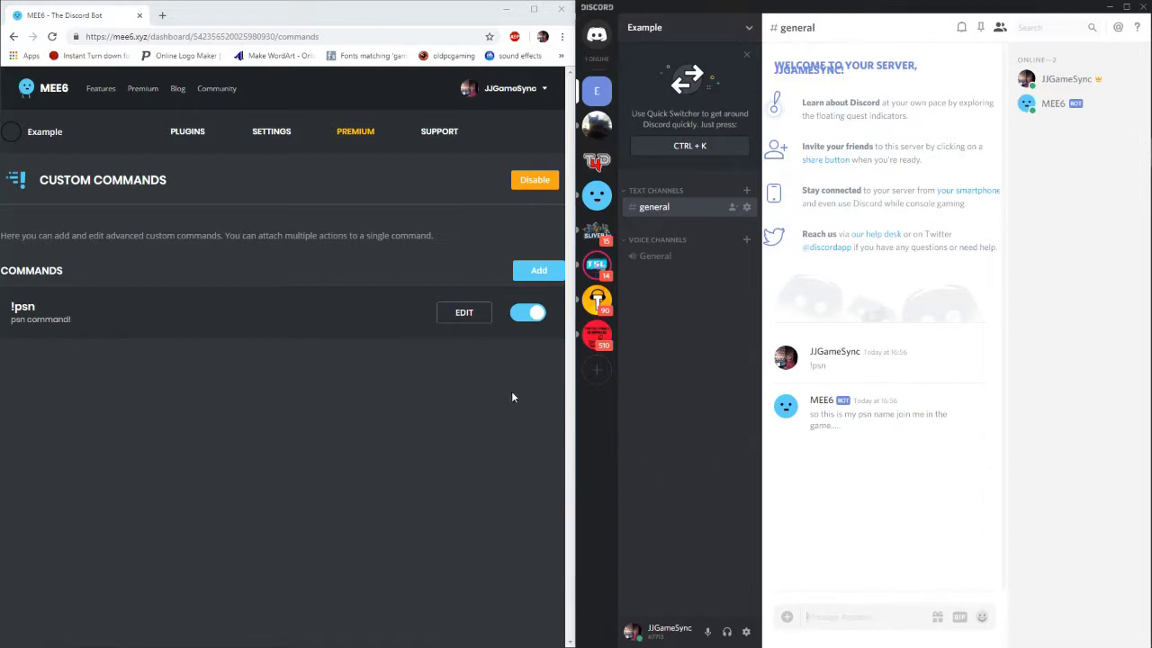
{"action": "left_click", "coordinate": [539, 274]}
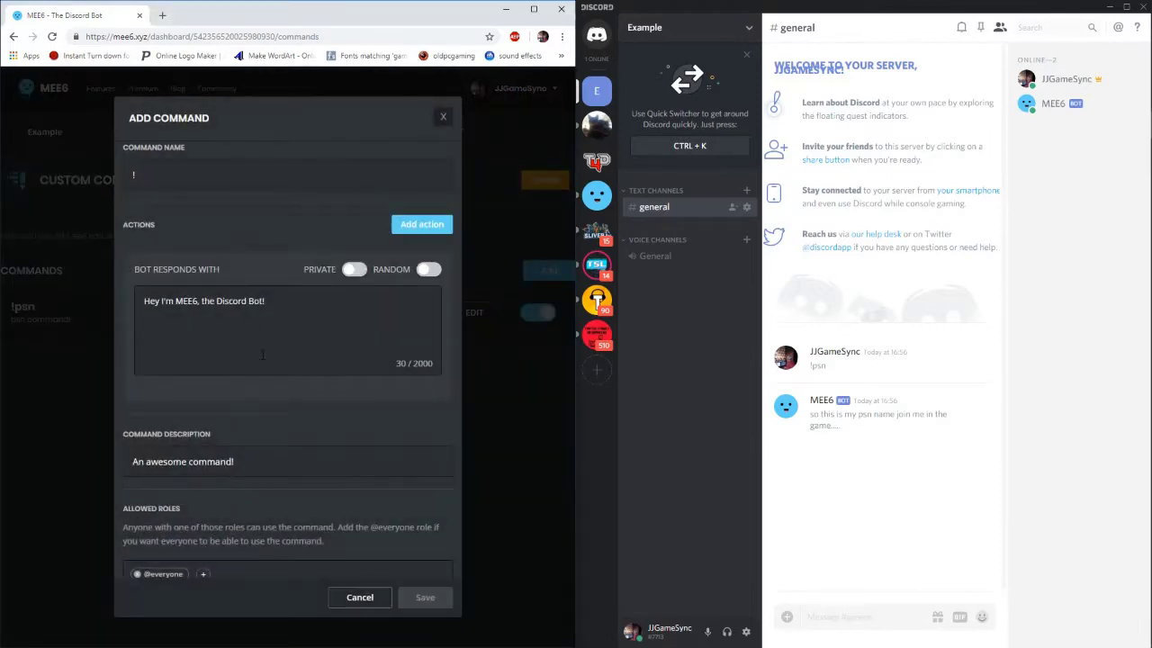
{"action": "left_click", "coordinate": [166, 179]}
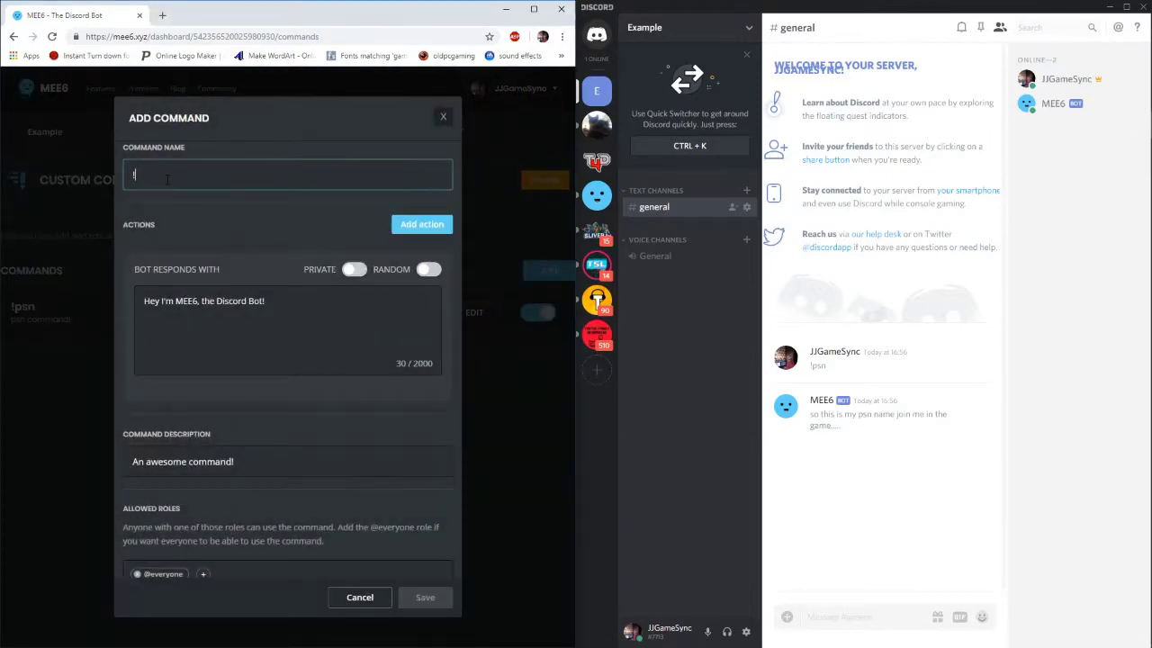
{"action": "left_click", "coordinate": [442, 117]}
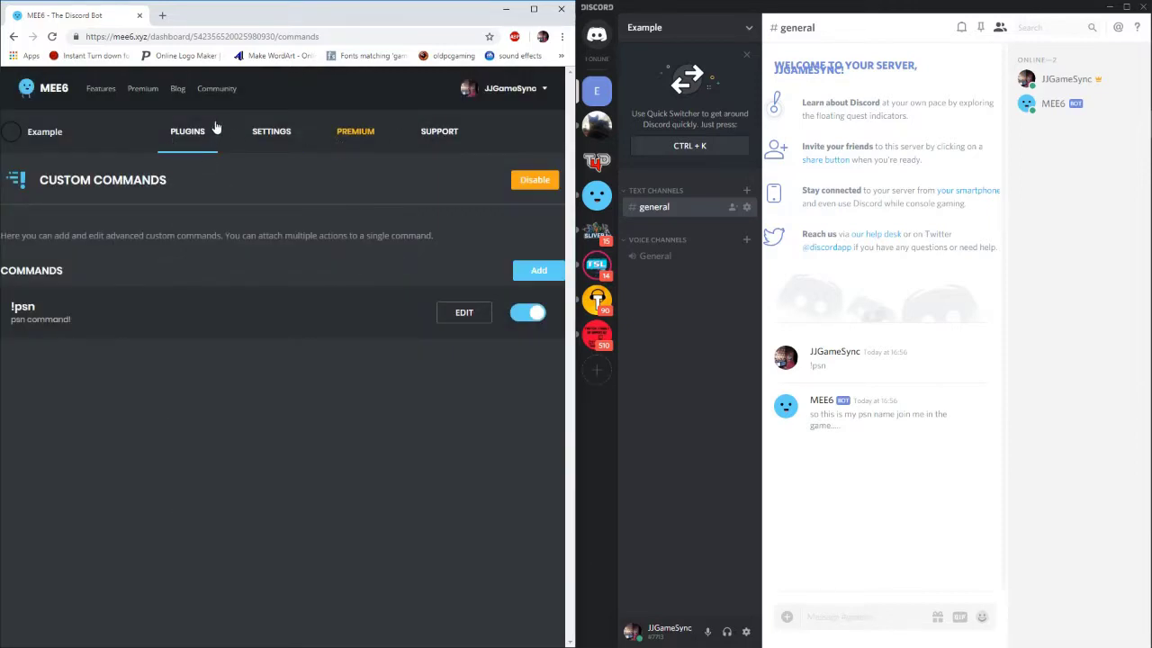
Open the Timers plugin and delete the existing #general timer "welcome to the discord this morning"
{"action": "left_click", "coordinate": [193, 144]}
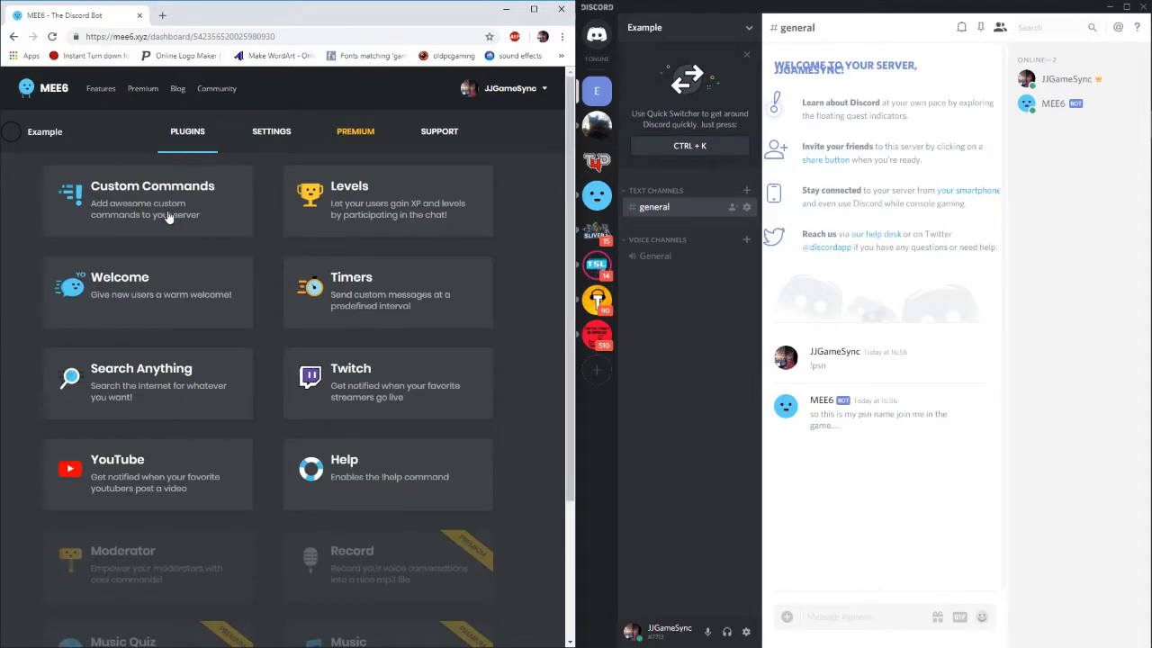
{"action": "left_click", "coordinate": [354, 290]}
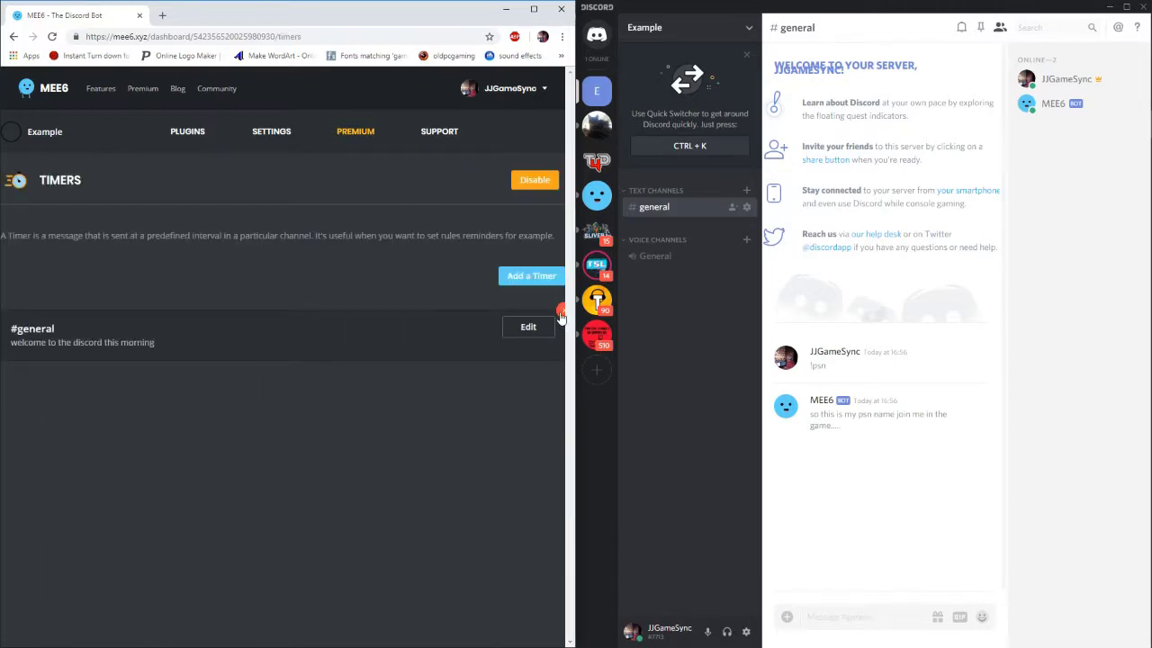
{"action": "left_click", "coordinate": [561, 313]}
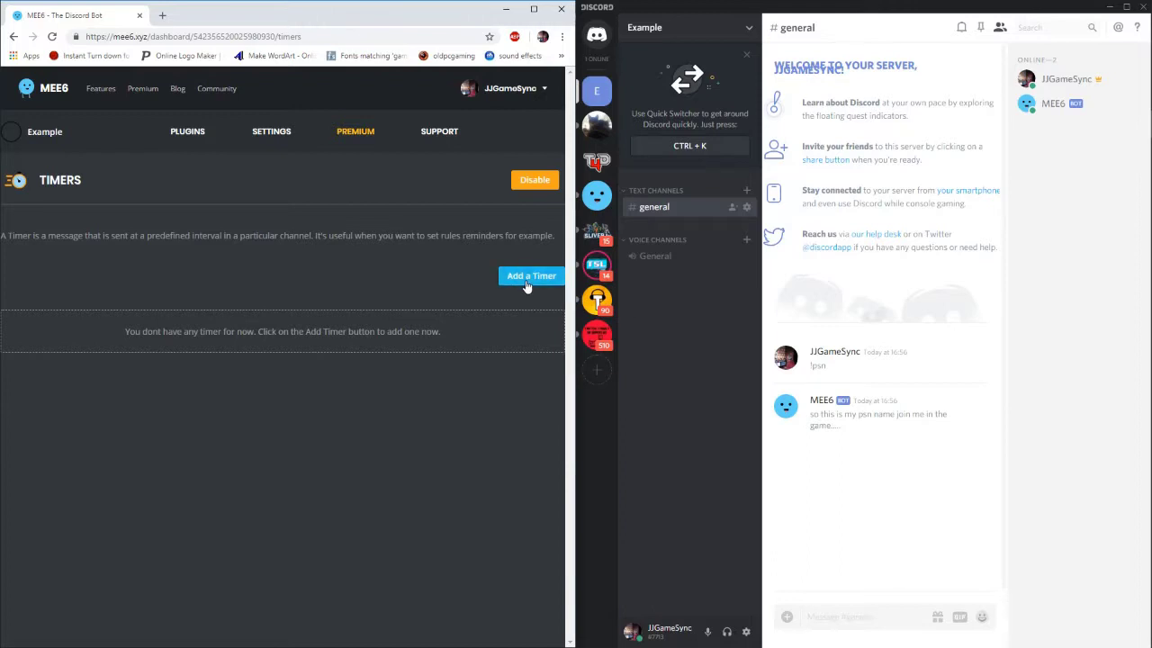
Start a new timer and replace its default message with "morning everyone"
{"action": "left_click", "coordinate": [527, 279]}
{"action": "left_click_drag", "start_coordinate": [234, 283], "coordinate": [111, 300]}
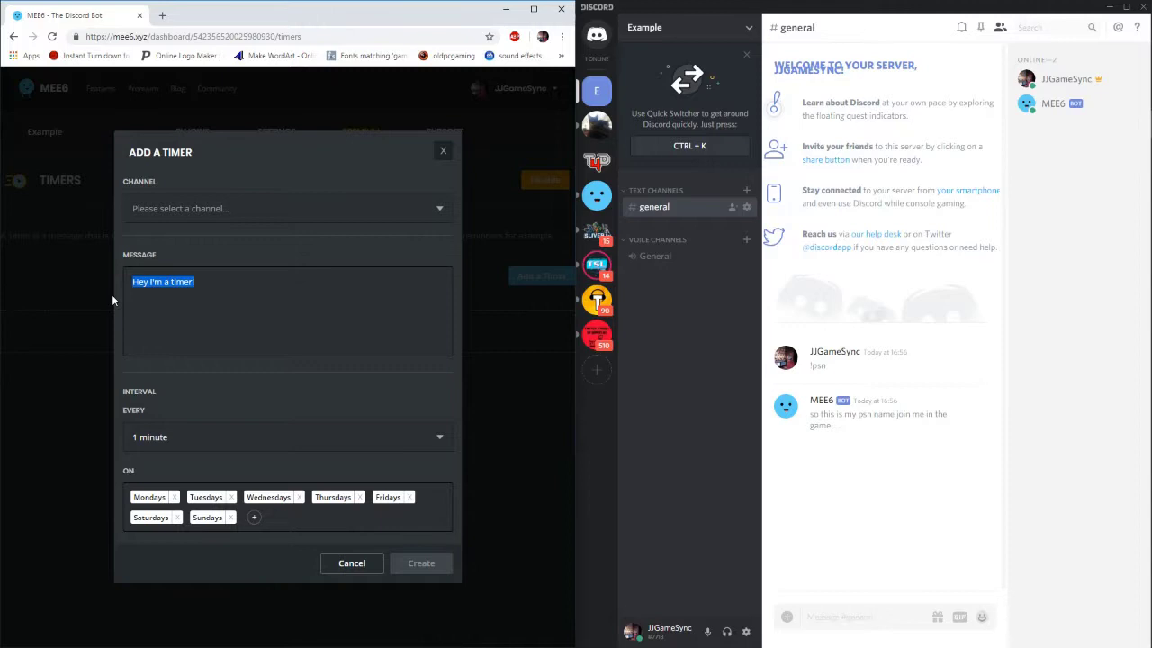
{"action": "type", "text": "morning eb"}
{"action": "key", "text": "BackSpace"}
{"action": "type", "text": "veryone"}
Choose #general as the timer's channel and authorize the MEE6 webhook for the Example server's general channel
{"action": "left_click", "coordinate": [281, 214]}
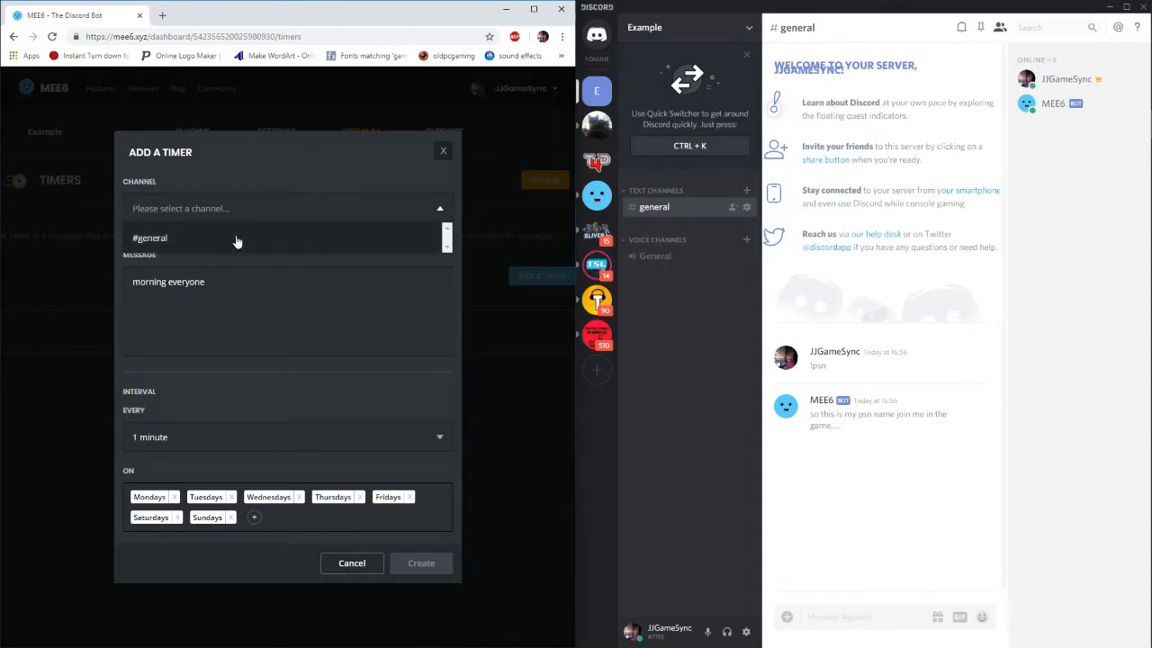
{"action": "left_click", "coordinate": [236, 239]}
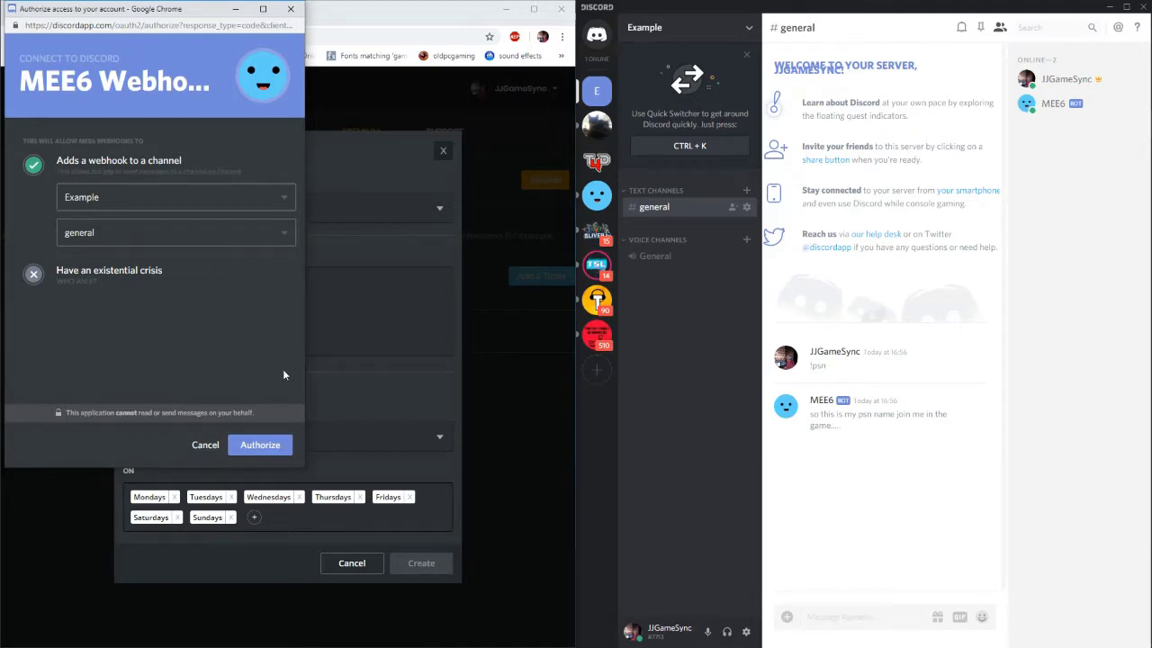
{"action": "left_click", "coordinate": [268, 441]}
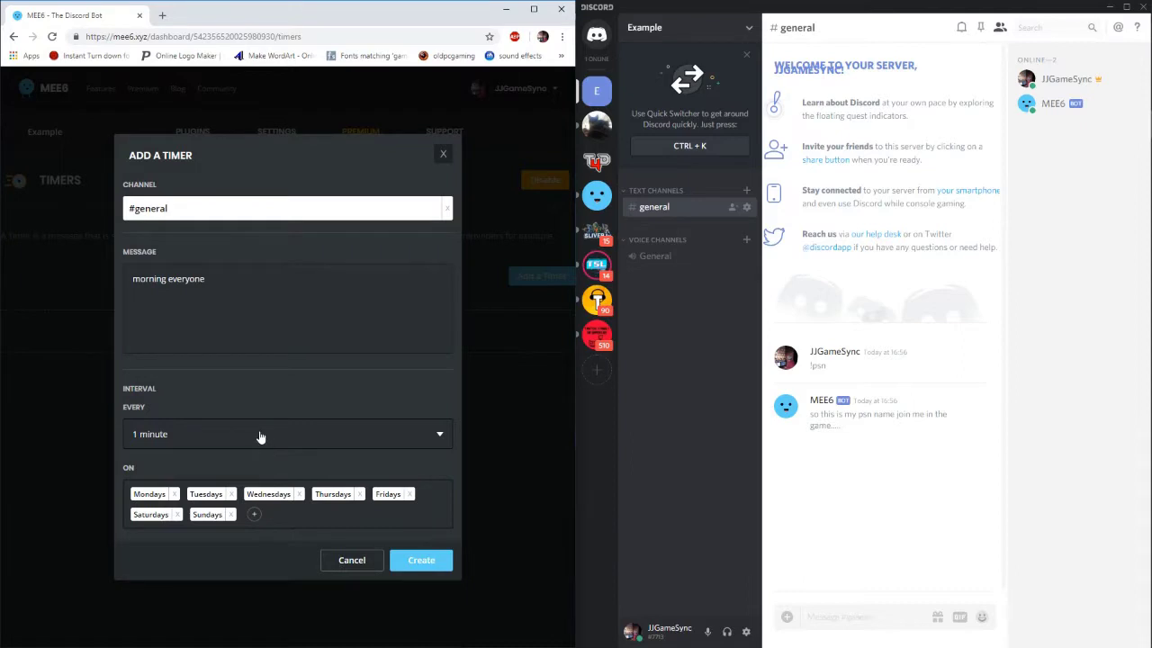
Set the timer's interval to every 12 hours and create the timer
{"action": "left_click", "coordinate": [259, 436]}
{"action": "scroll", "coordinate": [263, 453], "scroll_direction": "down", "scroll_amount": 3}
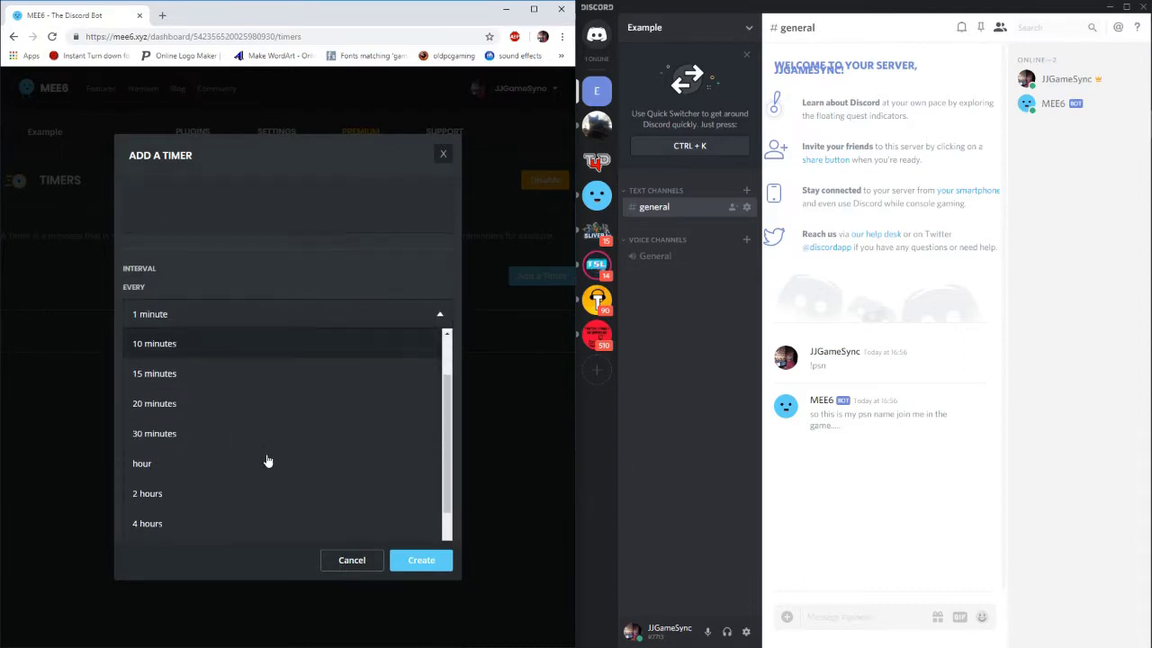
{"action": "scroll", "coordinate": [267, 461], "scroll_direction": "down", "scroll_amount": 1}
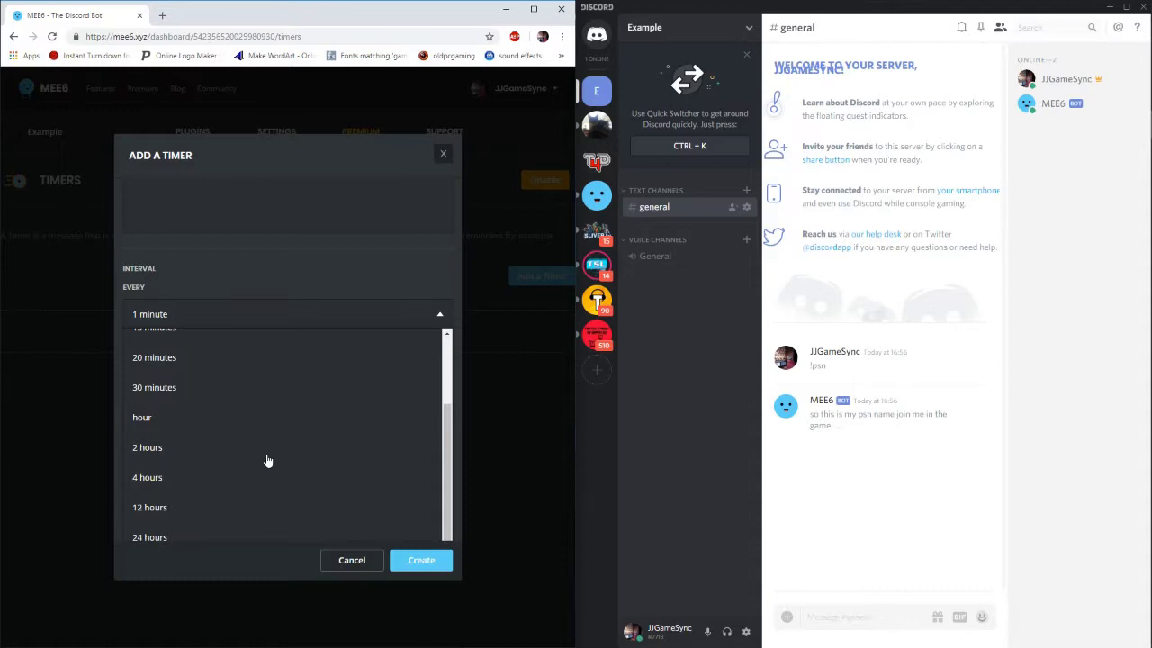
{"action": "left_click", "coordinate": [168, 510]}
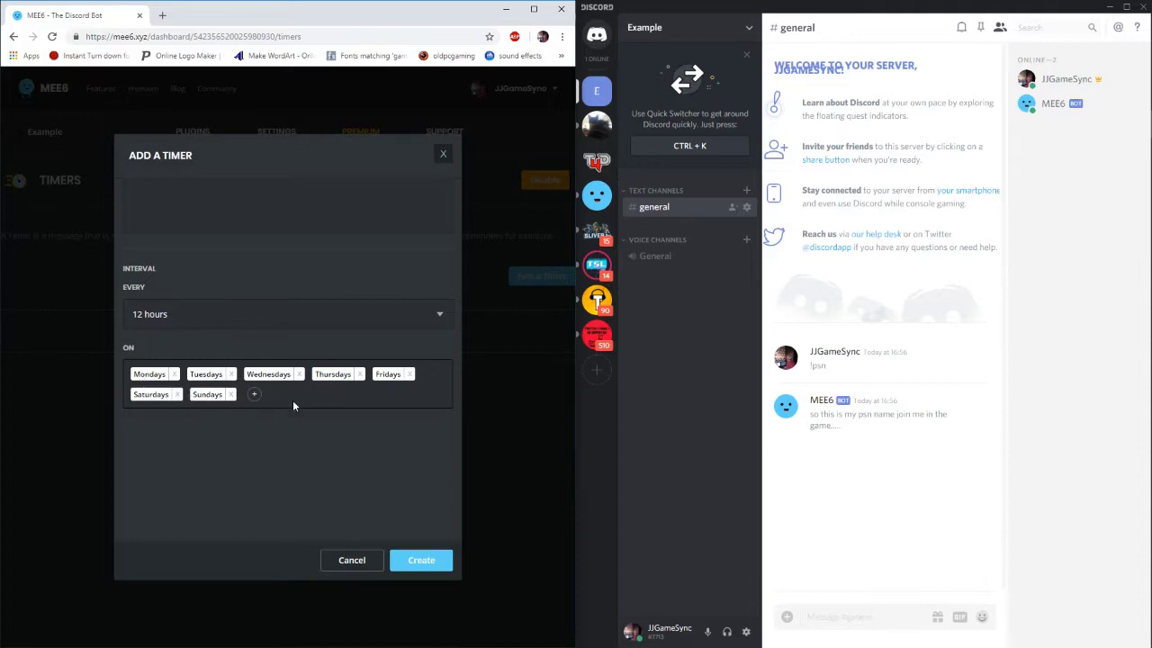
{"action": "scroll", "coordinate": [301, 419], "scroll_direction": "down", "scroll_amount": 1}
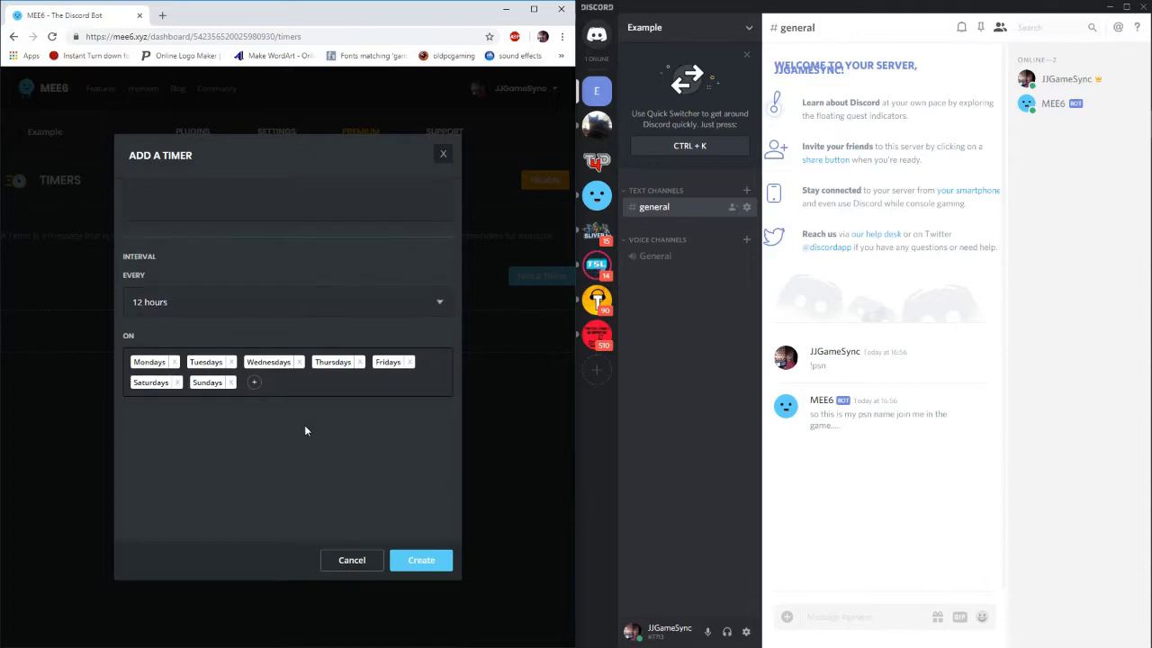
{"action": "left_click", "coordinate": [420, 560]}
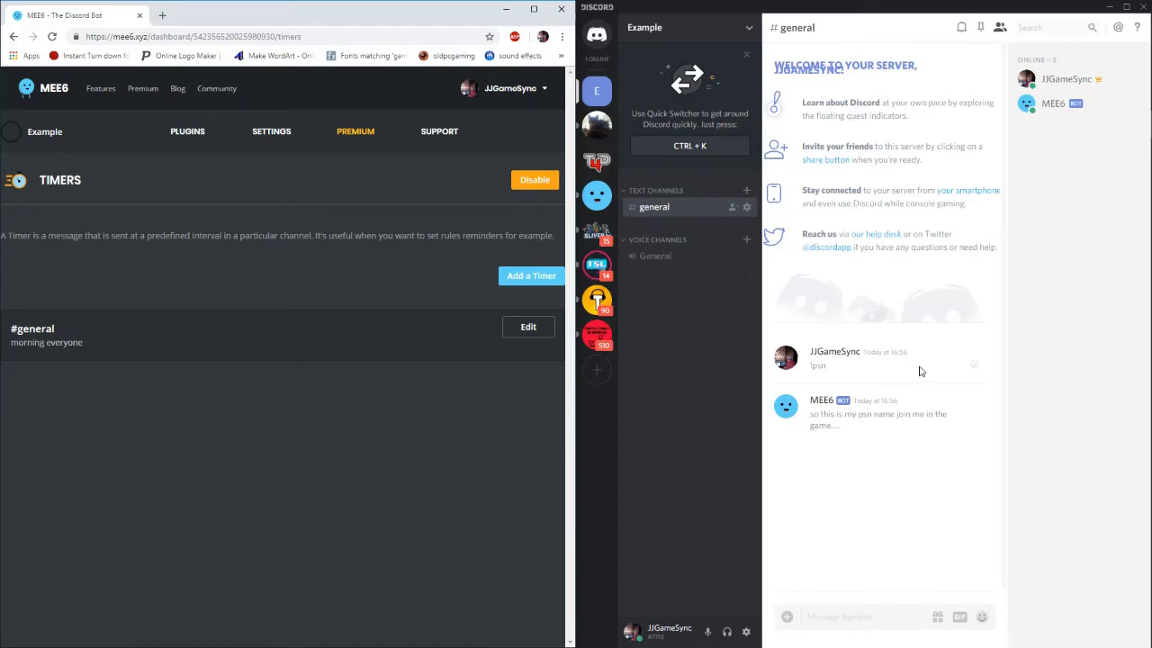
Return to the Example server's plugin overview
{"action": "left_click", "coordinate": [190, 142]}
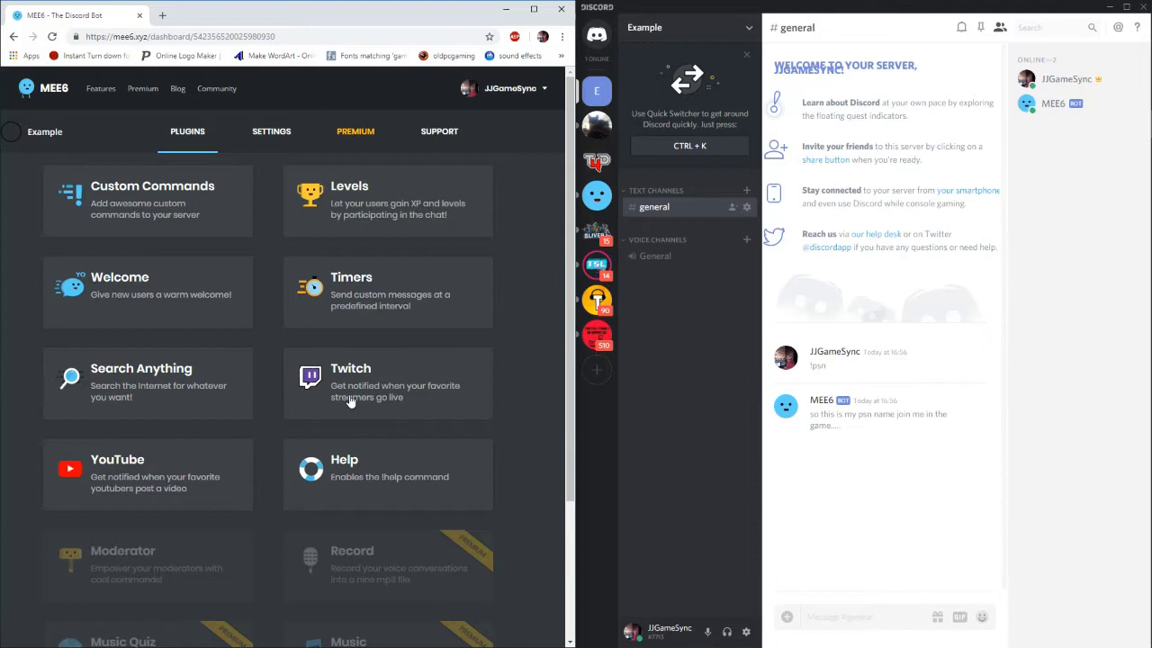